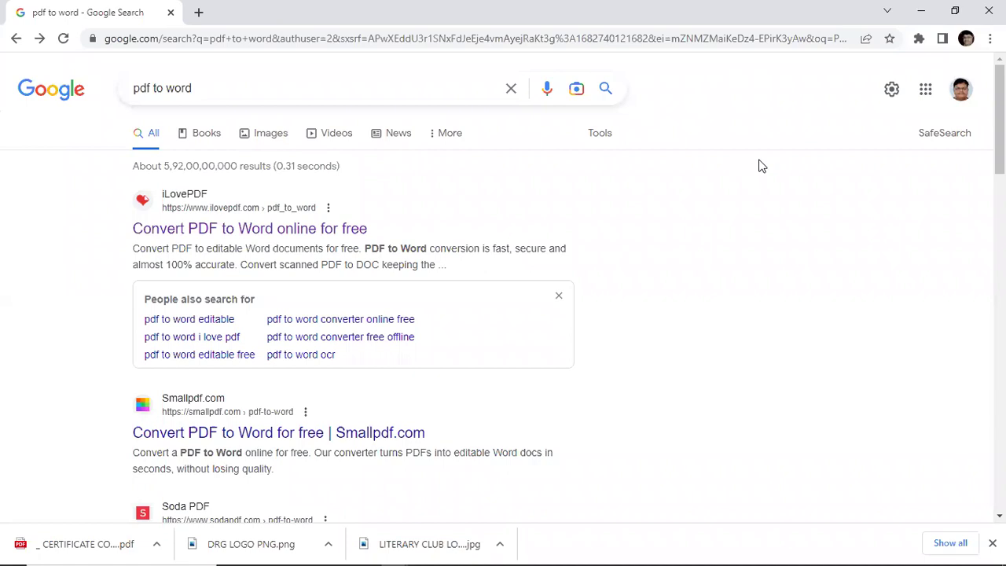
- Switch Google to the last signed-in account in the account list
click(927, 94)
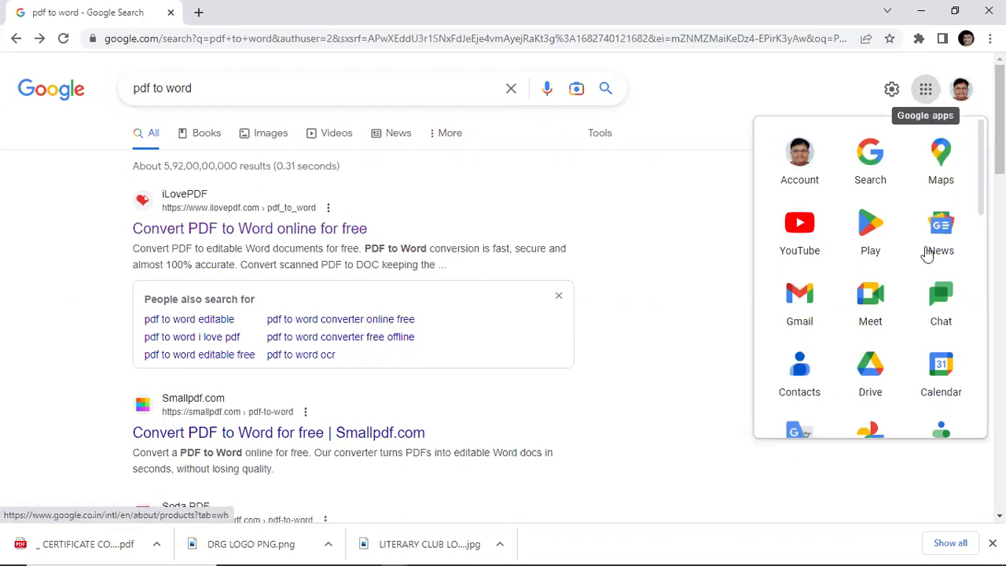
scroll(927, 253, down, 2)
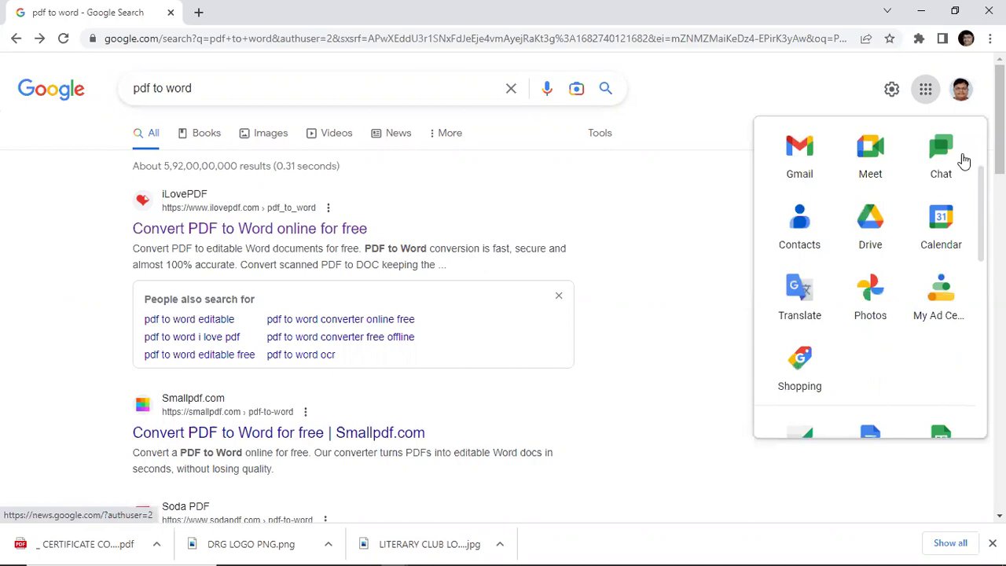
click(960, 89)
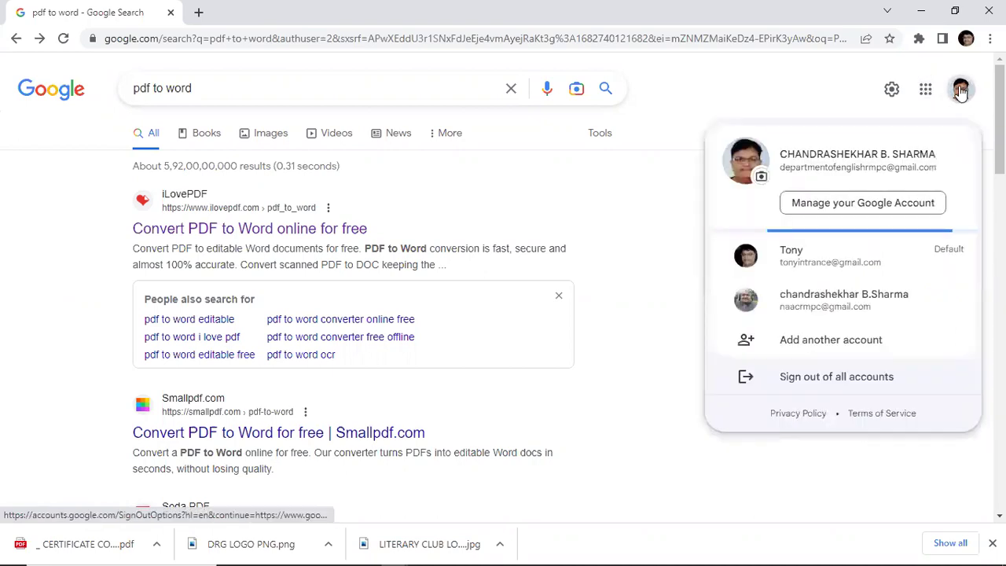
click(829, 312)
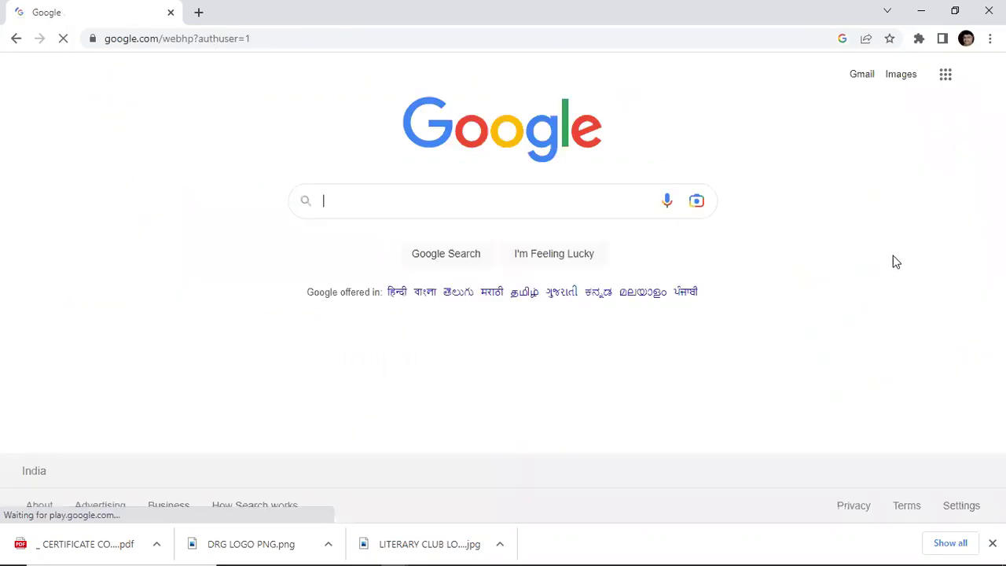
- Open Google Sheets from the Google apps for this account
click(946, 78)
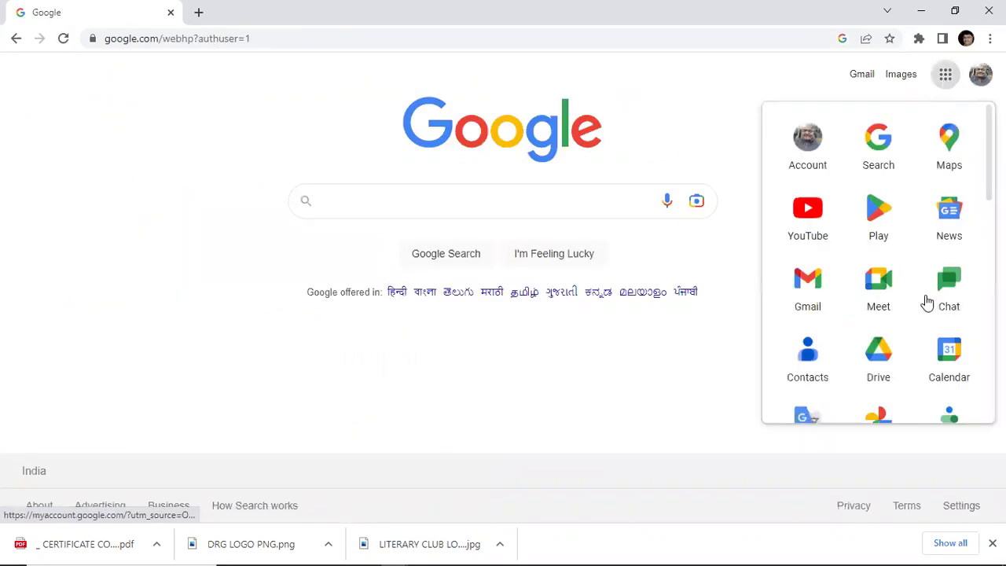
scroll(927, 303, down, 2)
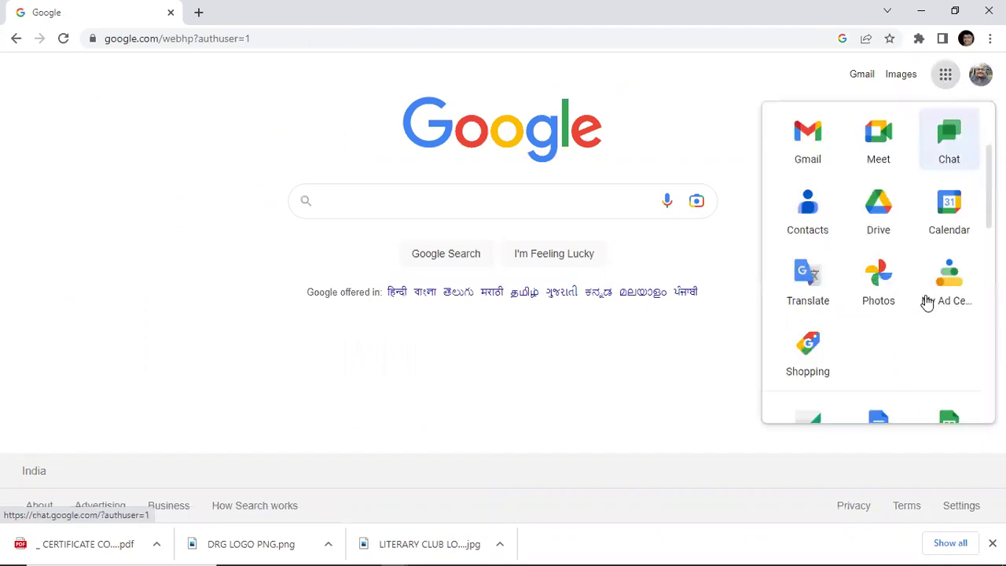
scroll(946, 283, down, 2)
click(949, 279)
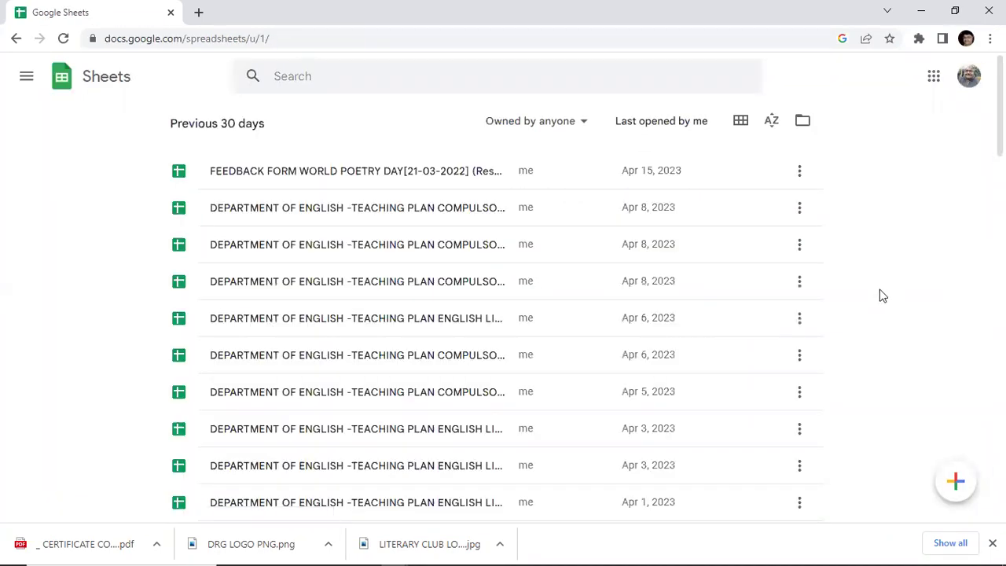
- Find and open the spreadsheet "Email ID list I-II 2022-23" and dismiss the data cleanup suggestions
scroll(495, 338, down, 4)
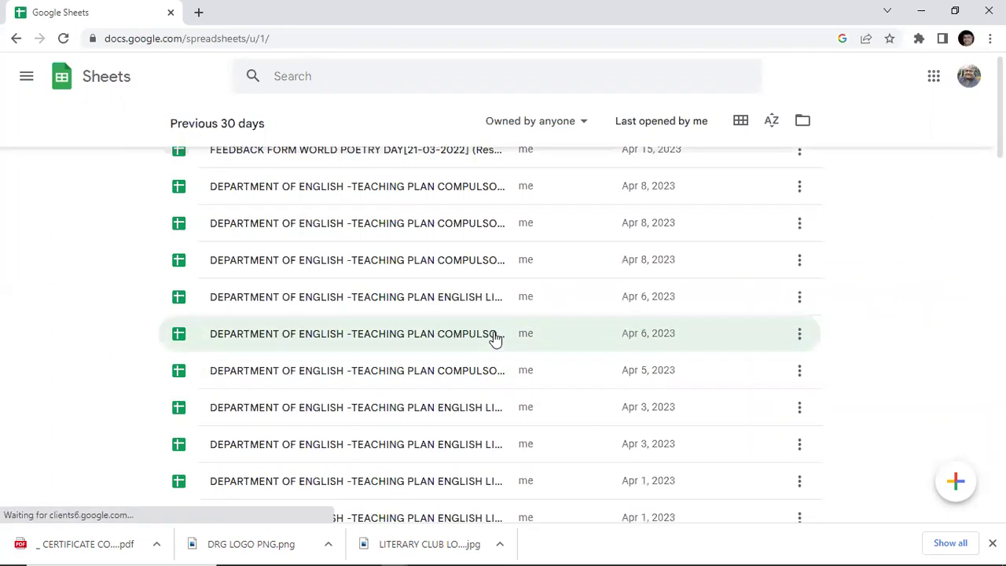
scroll(495, 338, down, 10)
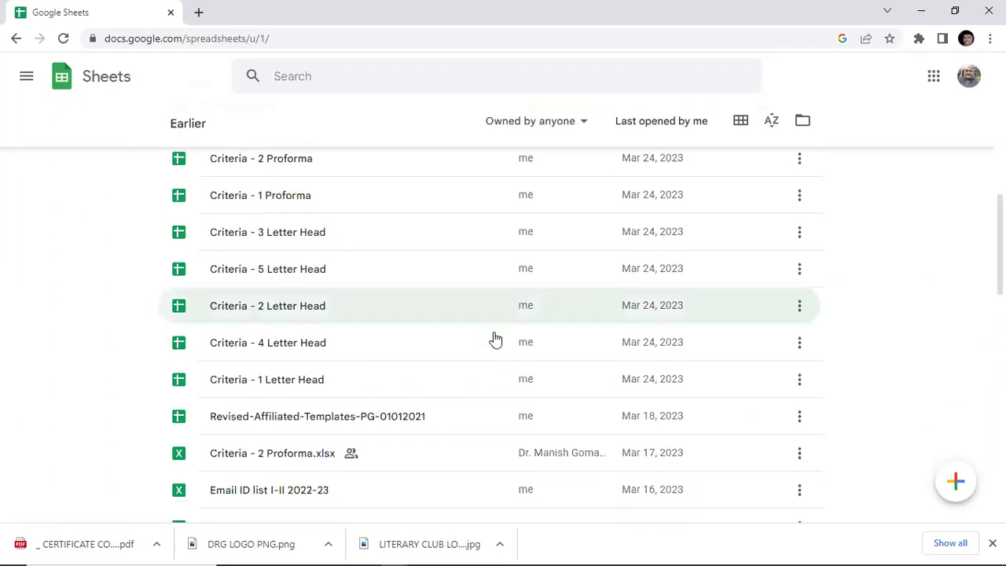
scroll(495, 338, down, 7)
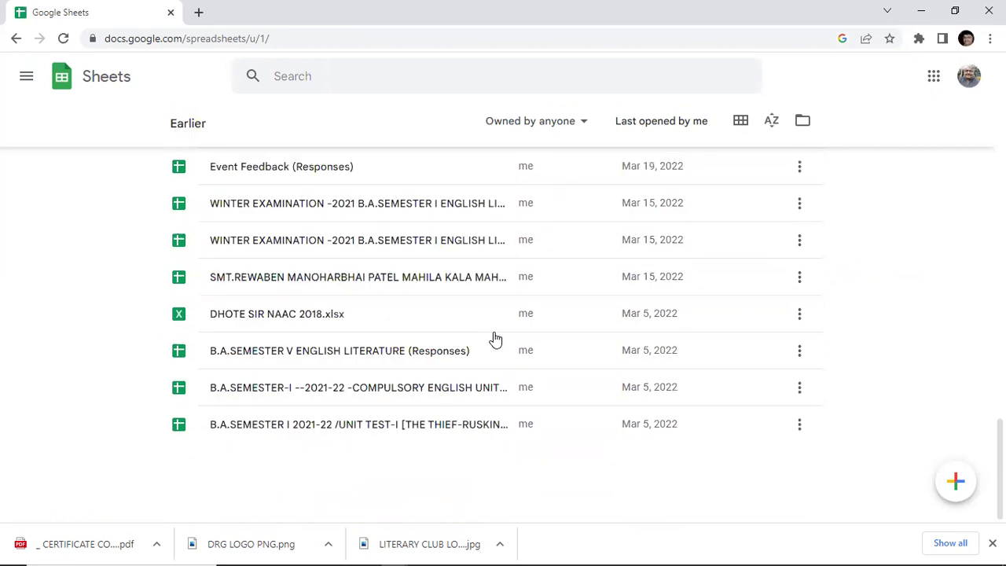
scroll(495, 339, up, 1)
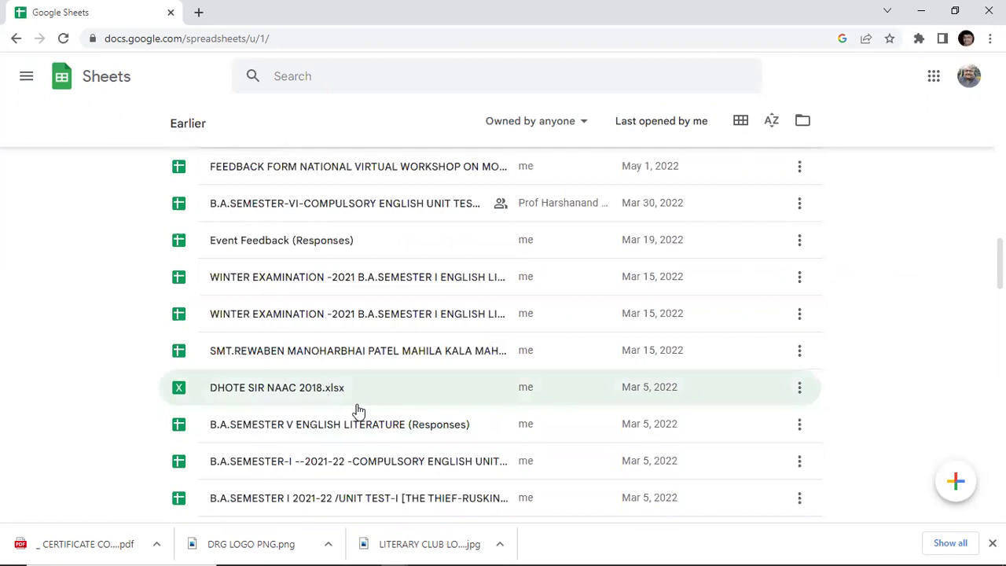
scroll(358, 409, up, 1)
scroll(358, 409, up, 10)
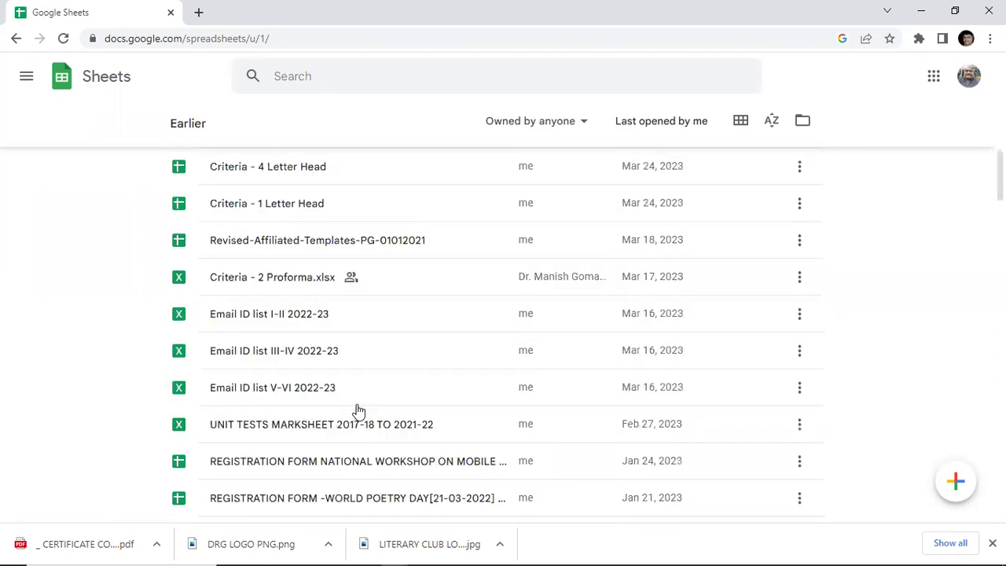
click(272, 317)
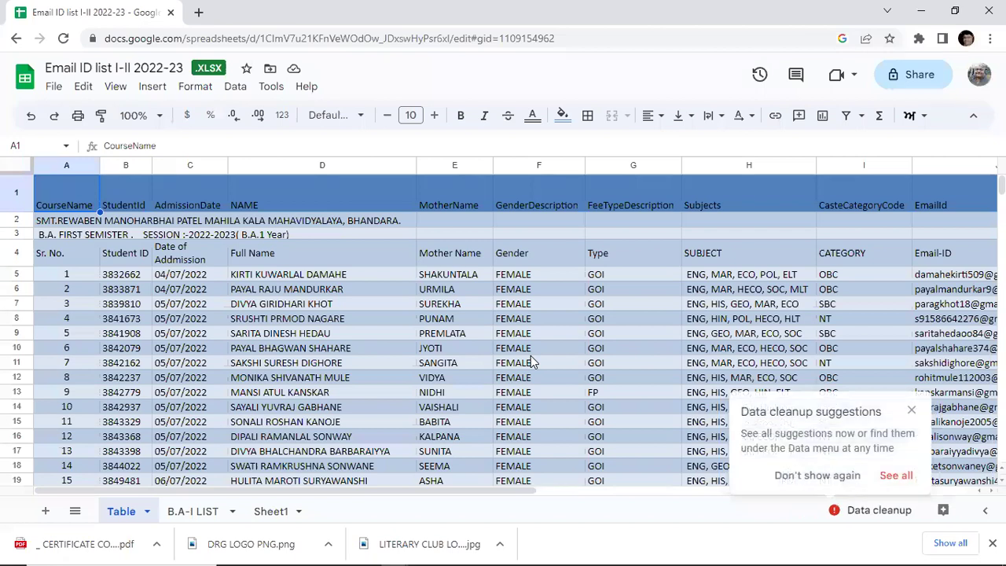
click(911, 412)
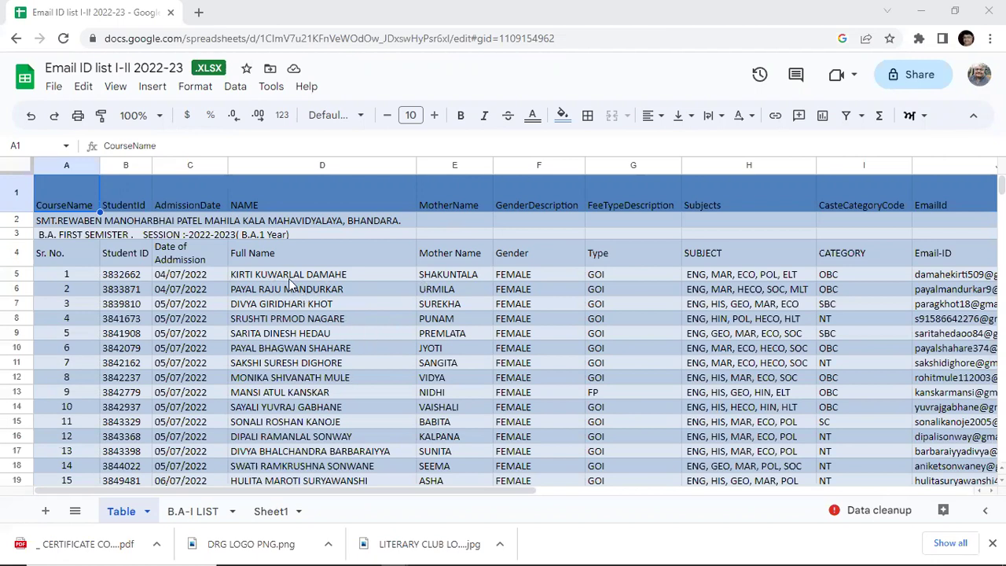
- Look through the student rows of the Table sheet, go back to the spreadsheet list and return to the file
scroll(328, 279, down, 2)
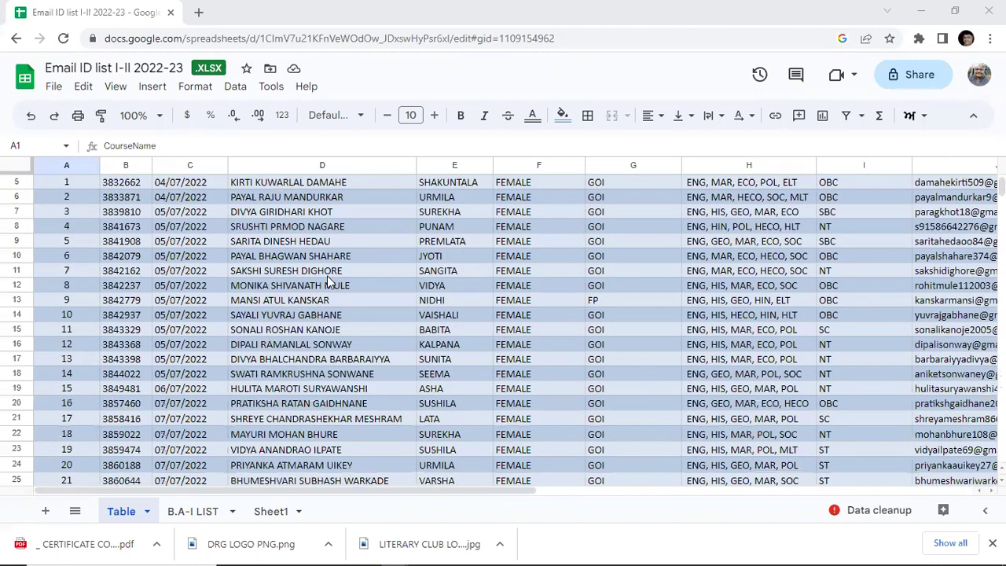
scroll(328, 280, down, 7)
scroll(328, 279, up, 9)
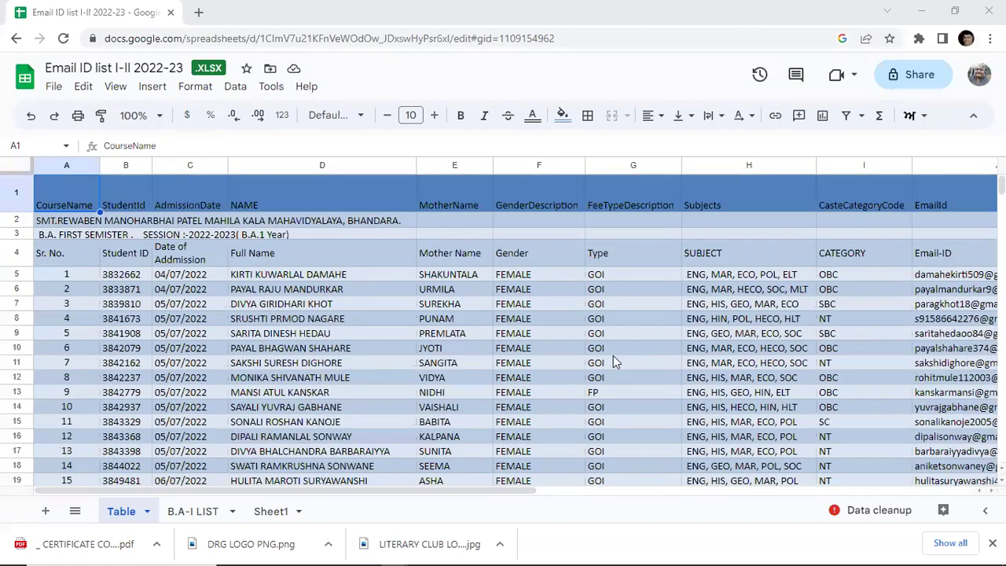
drag(526, 493, 443, 492)
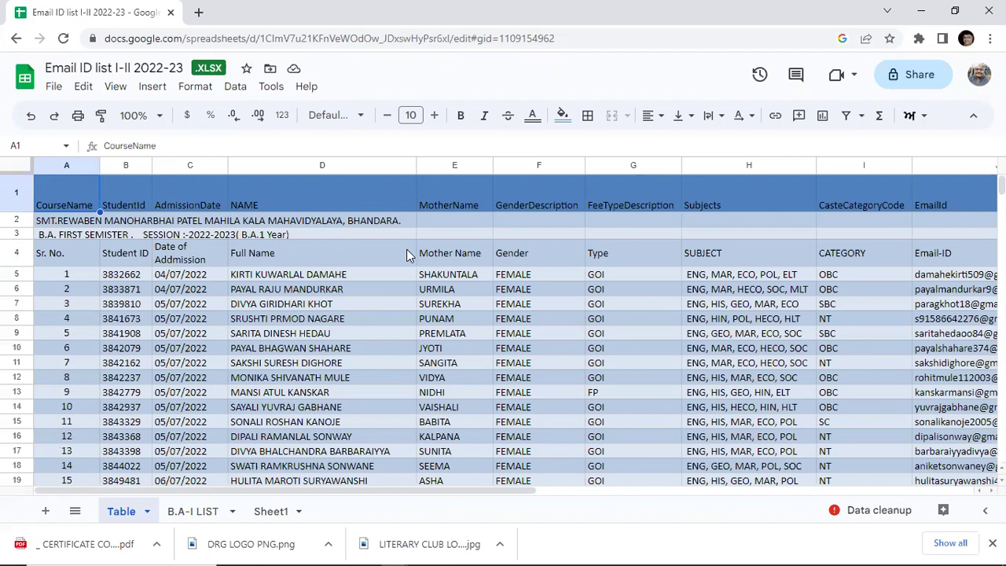
click(16, 38)
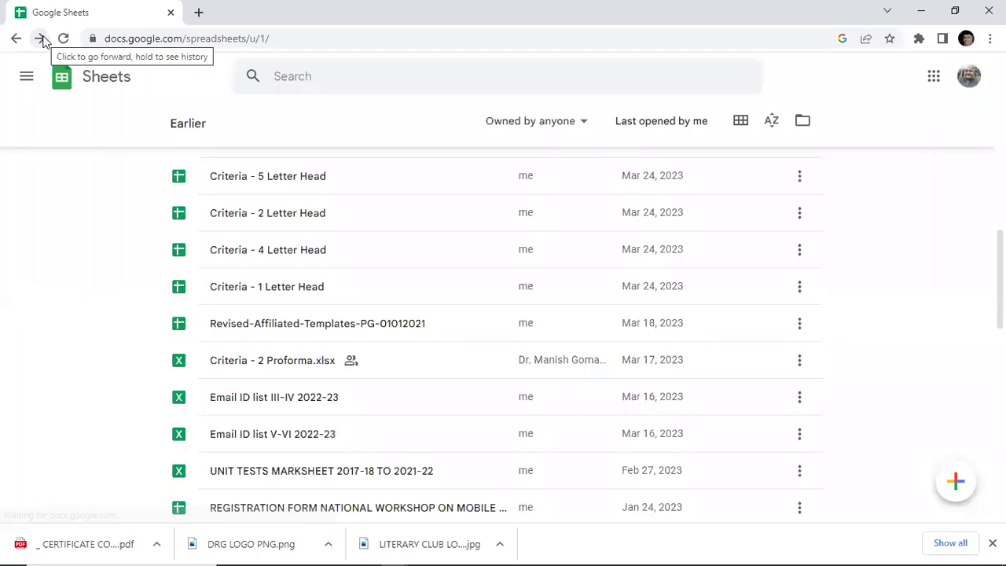
click(41, 39)
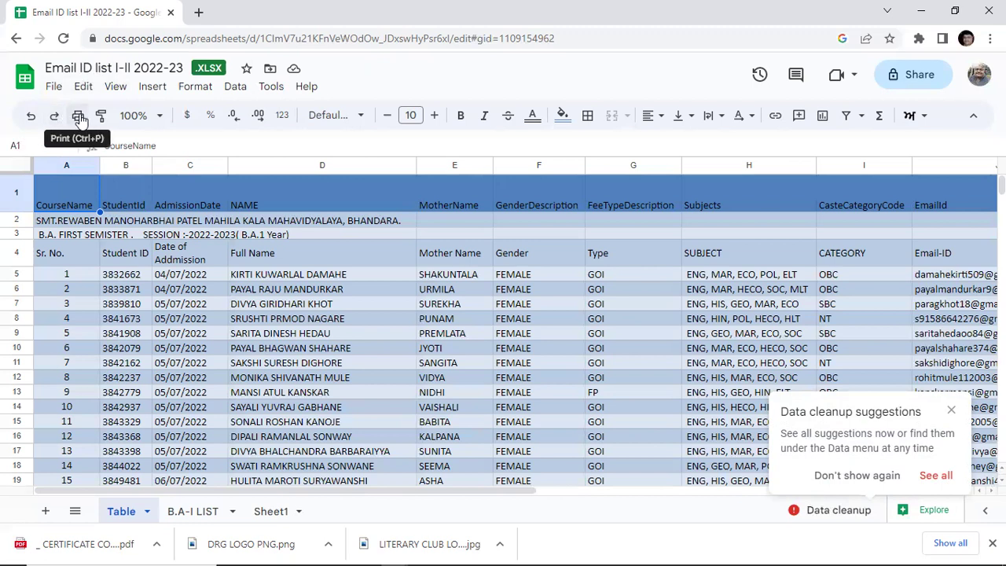
- Open the print settings, keep Current sheet as the print range and set the paper size to A4 (8.27" x 11.69")
click(78, 116)
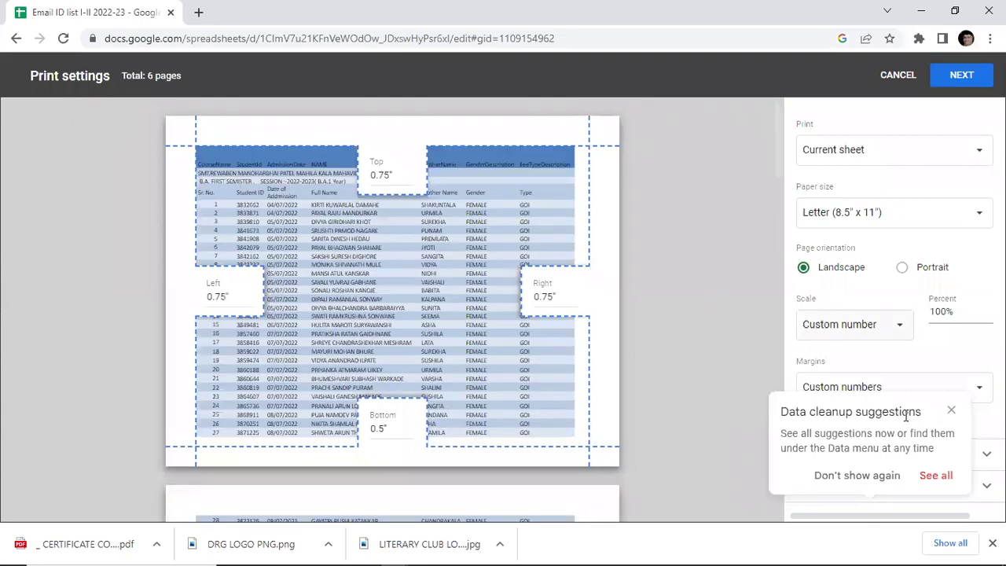
click(950, 414)
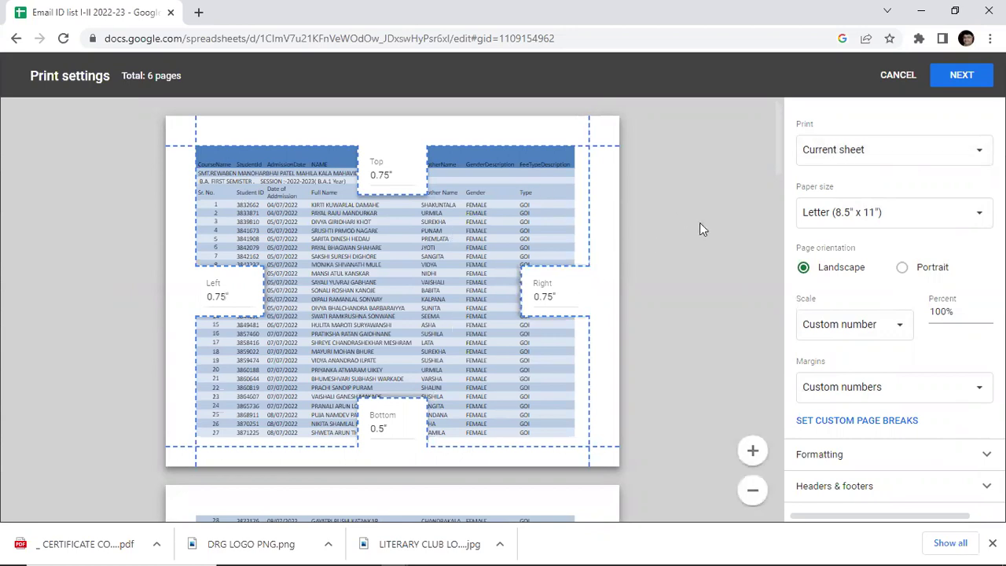
click(979, 158)
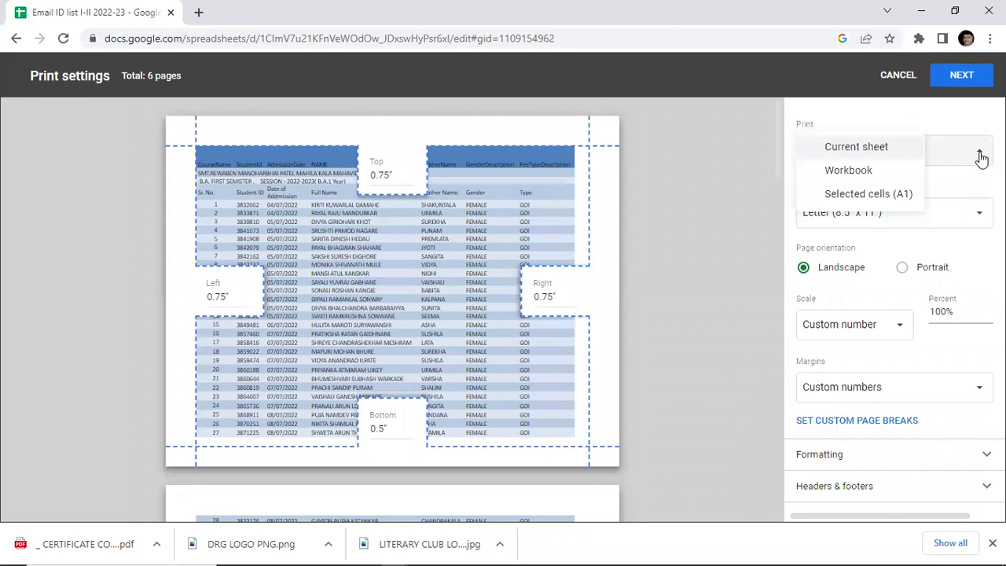
click(875, 153)
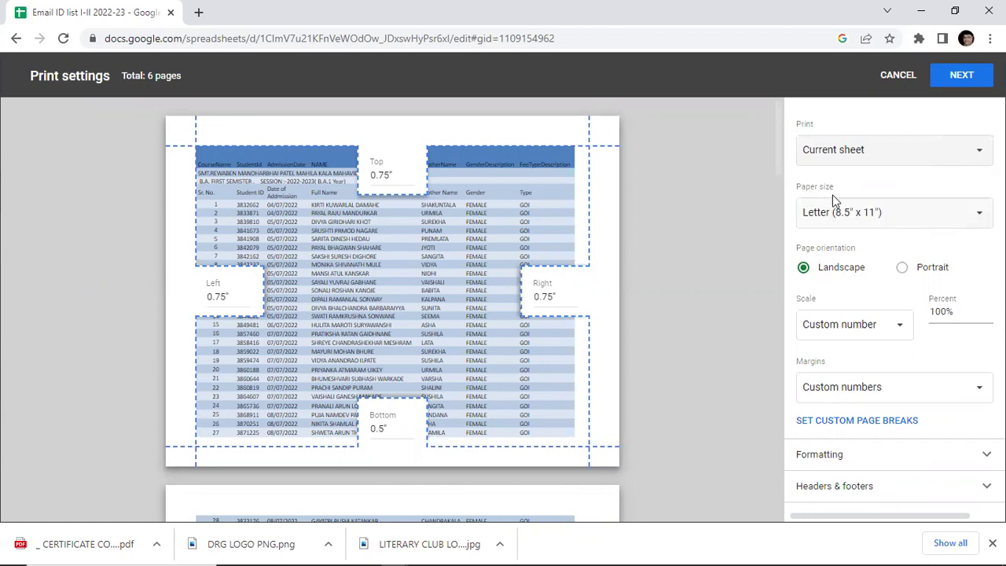
click(980, 218)
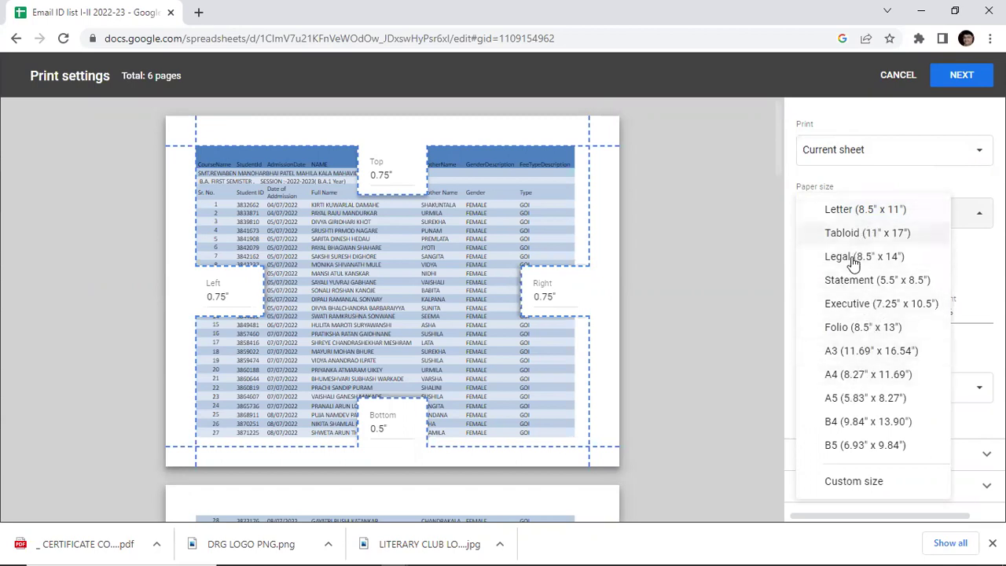
click(838, 380)
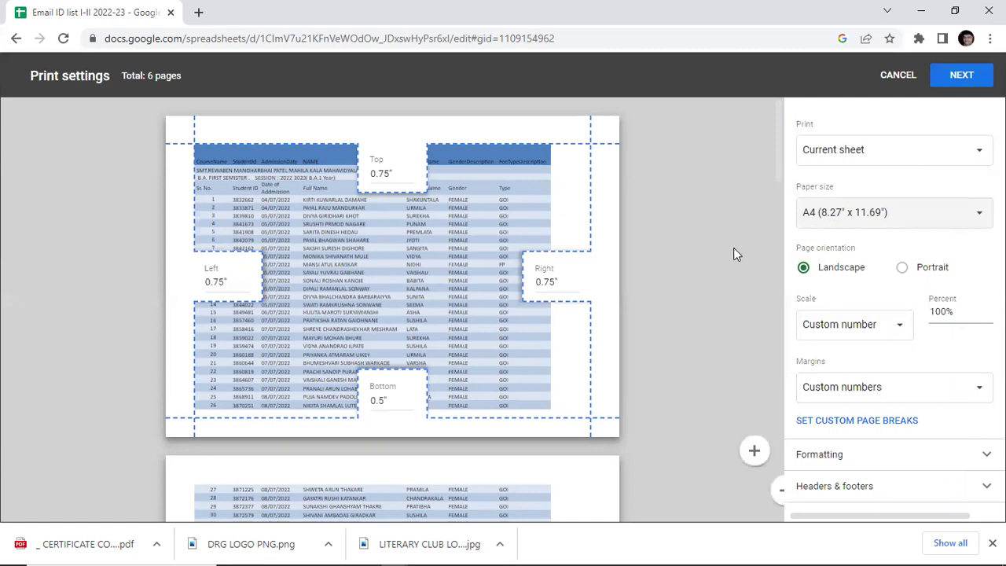
scroll(733, 247, down, 1)
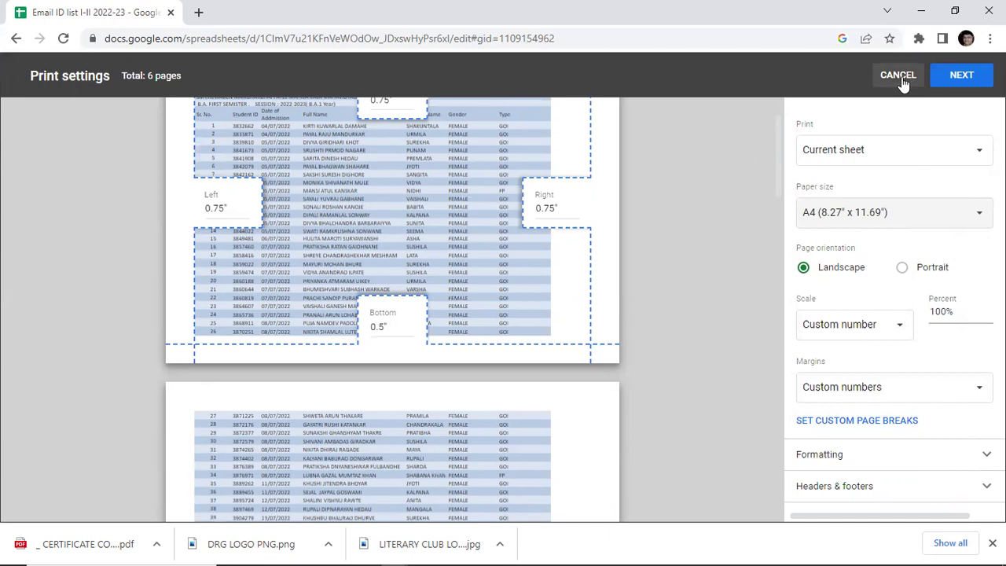
- Continue to the print dialog and choose Save as PDF as the destination with All pages included
click(962, 76)
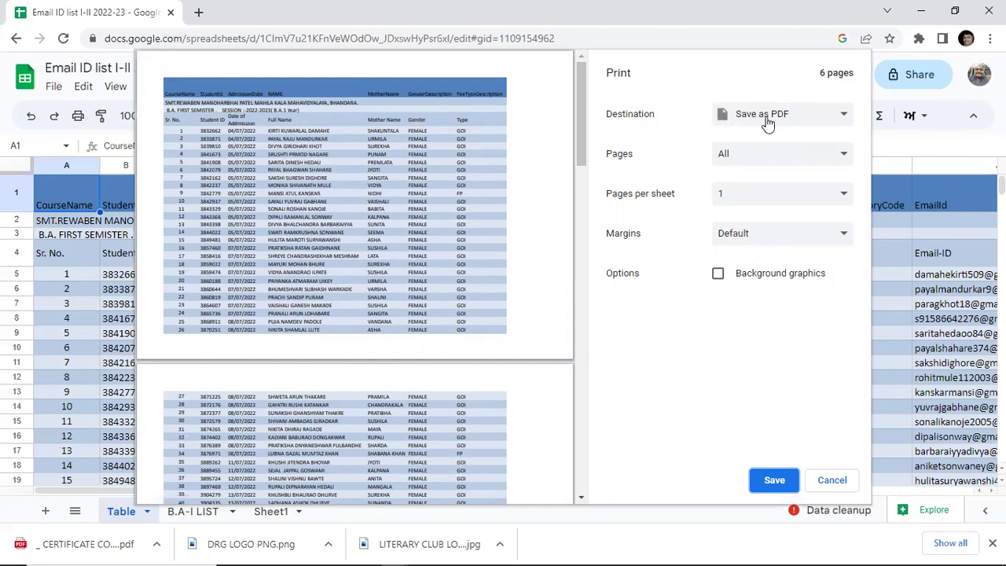
click(845, 120)
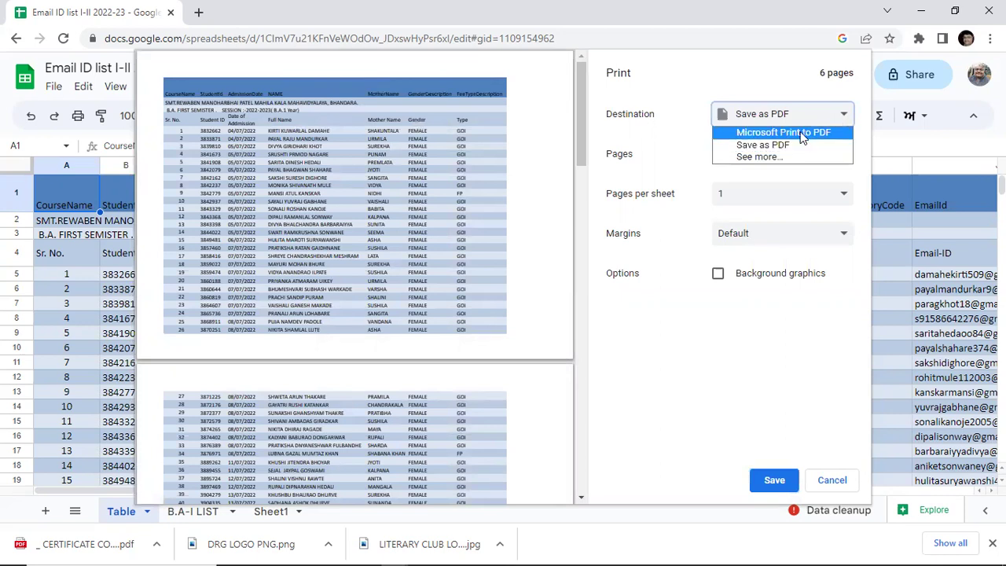
click(762, 145)
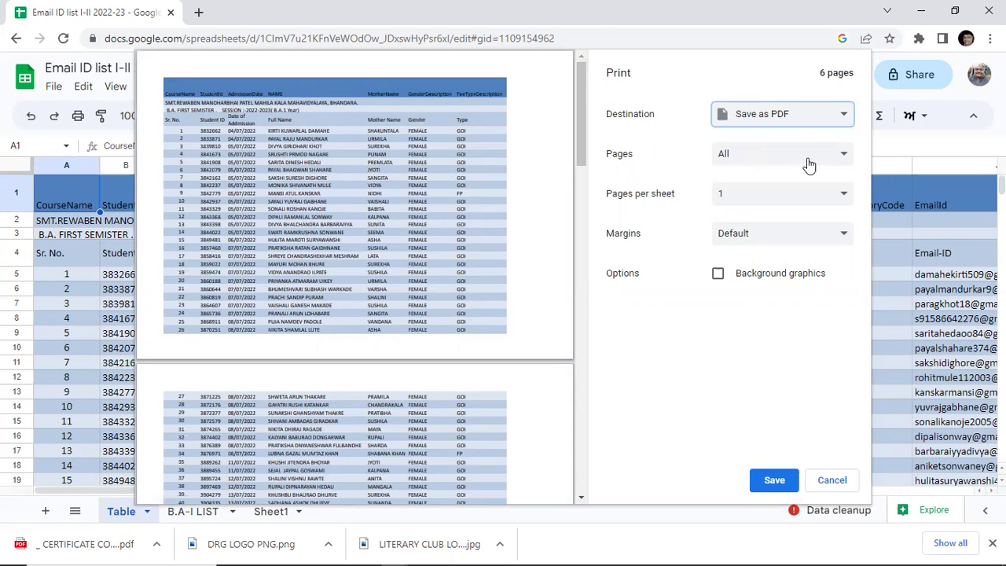
click(841, 161)
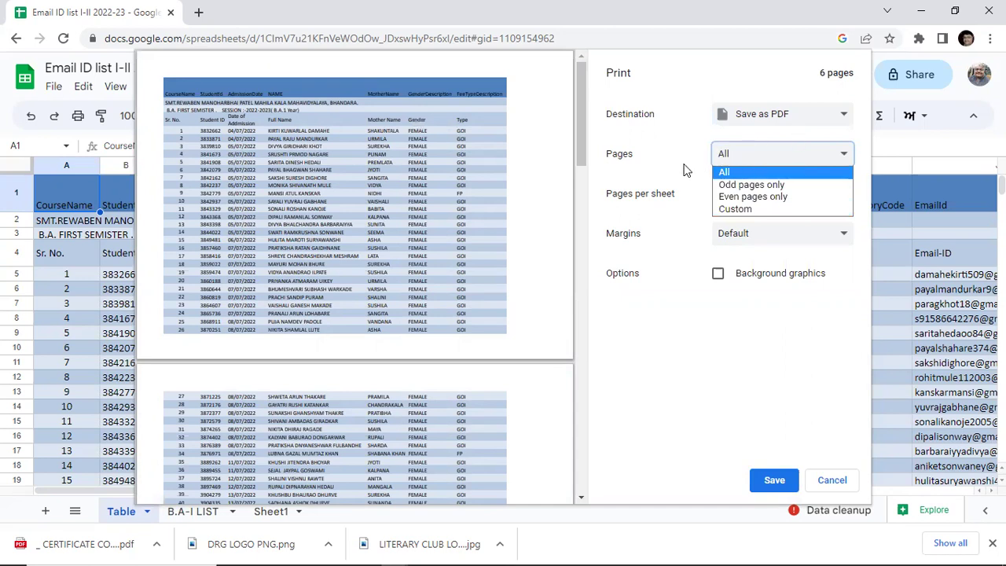
click(746, 170)
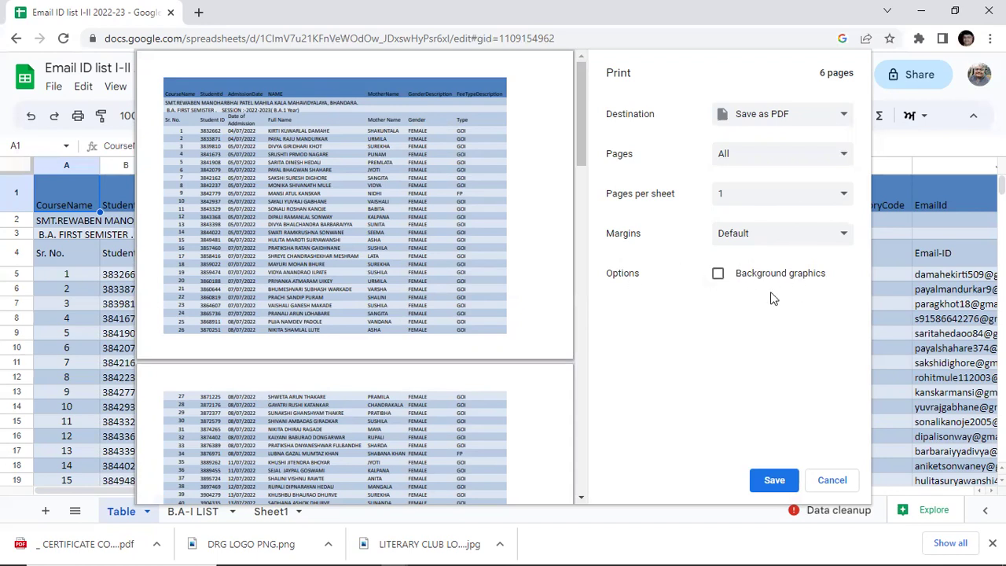
- Prepare to save the PDF on the Desktop as "Email ID list I-II 2022-23 - Google Sheets PDF" and cancel the save
click(769, 484)
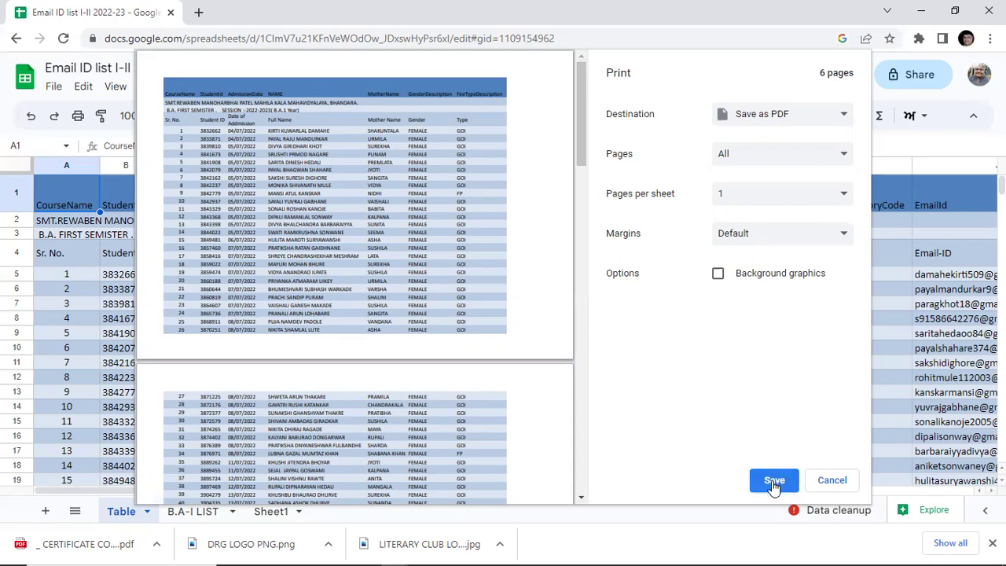
click(774, 482)
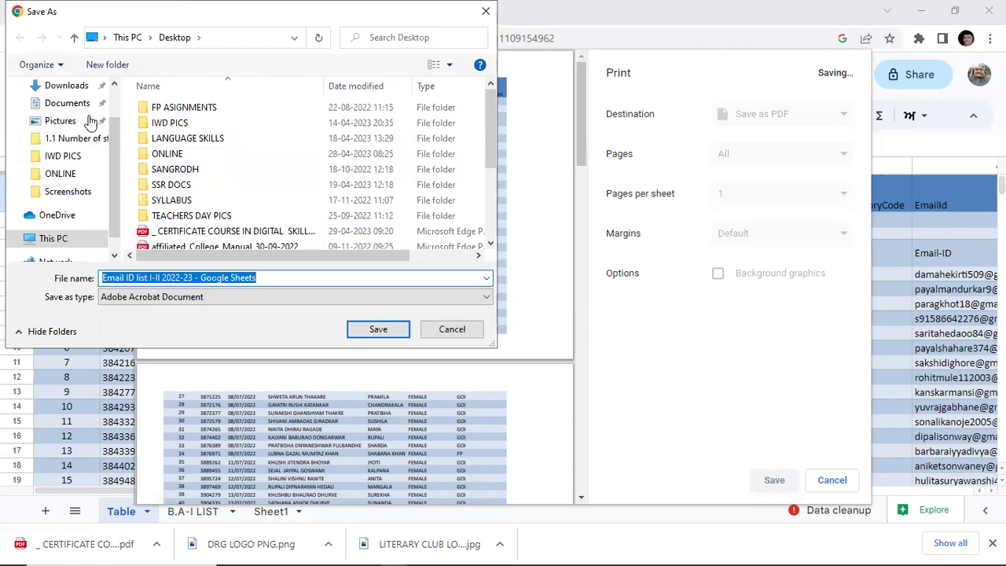
scroll(115, 121, up, 1)
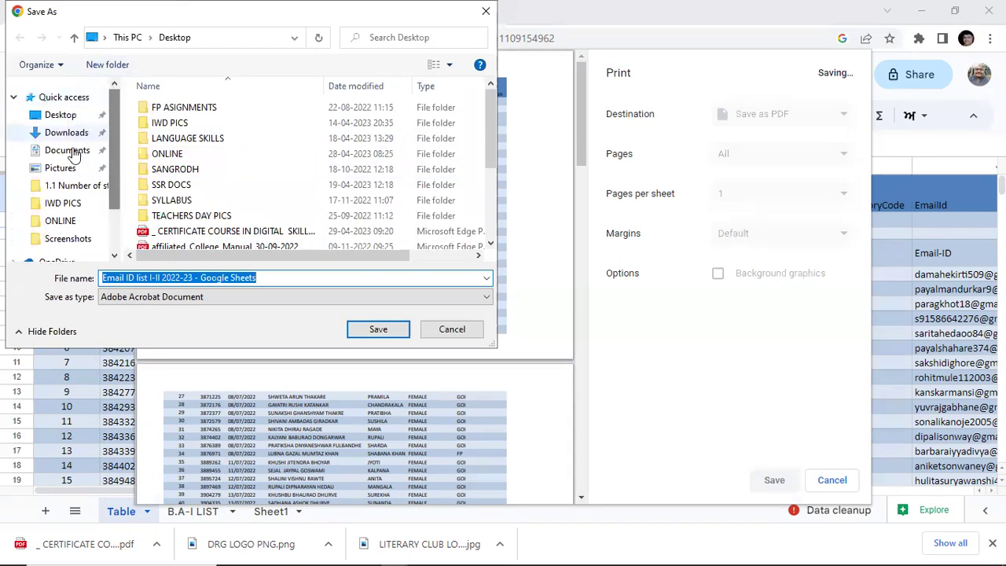
click(69, 118)
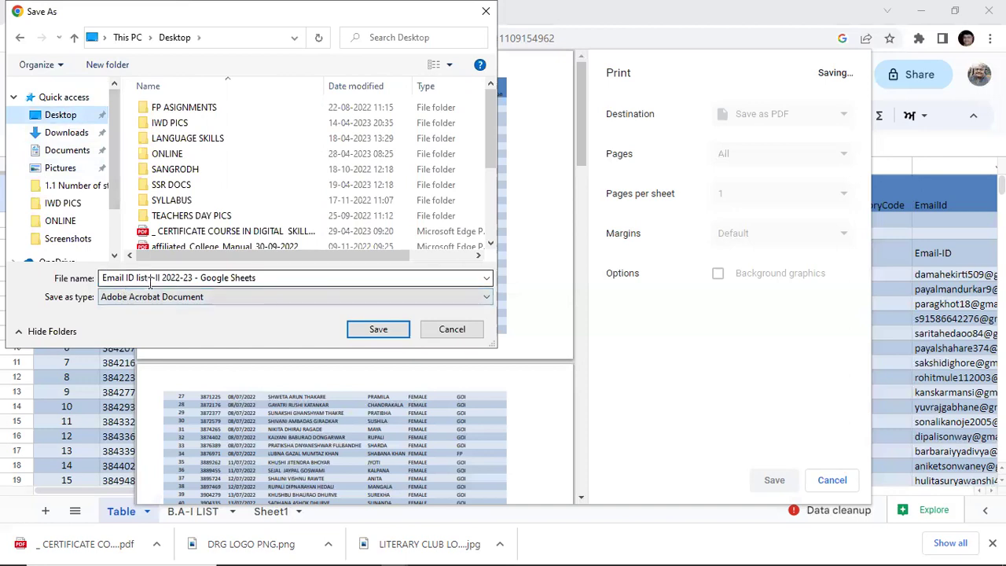
click(278, 278)
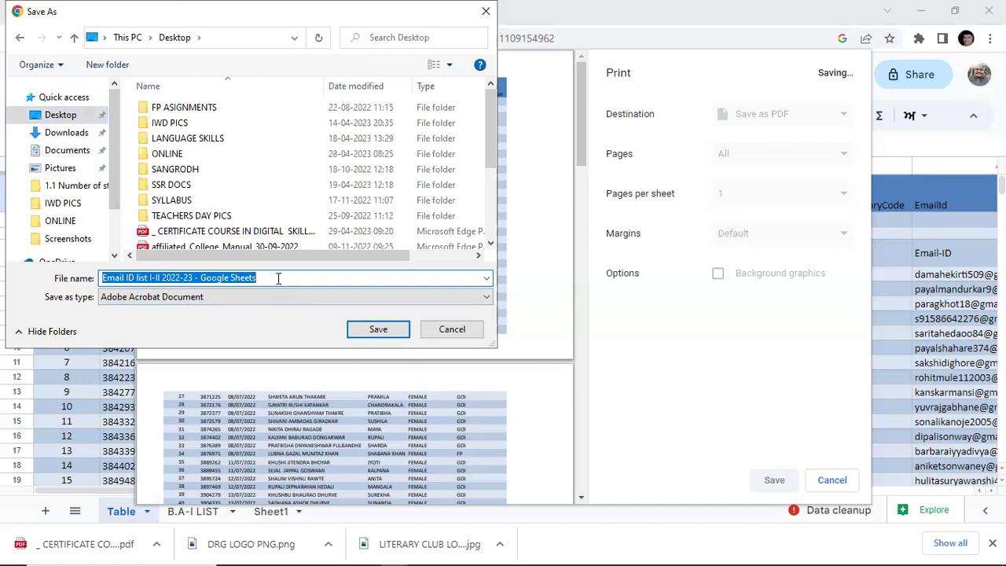
click(278, 278)
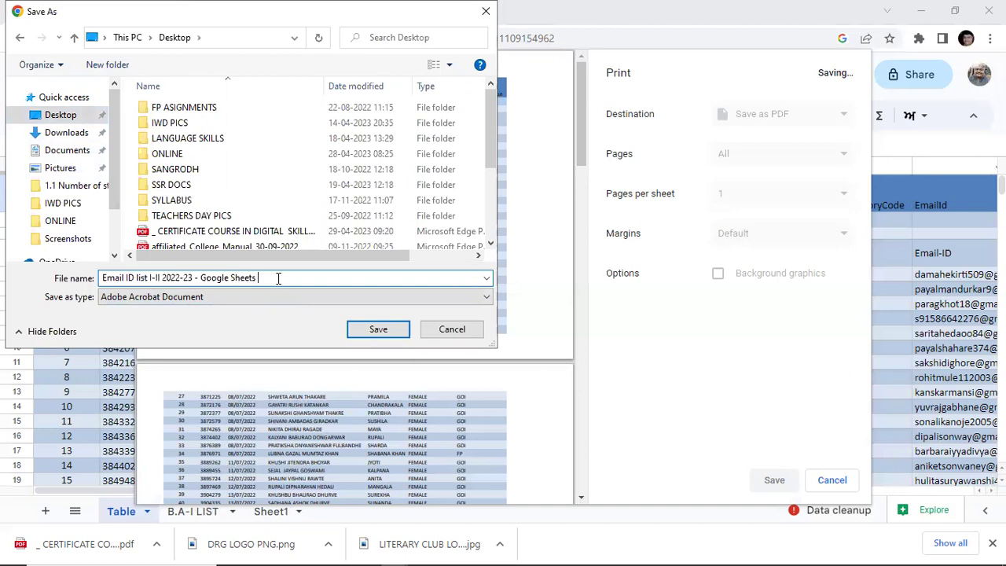
text(PDF)
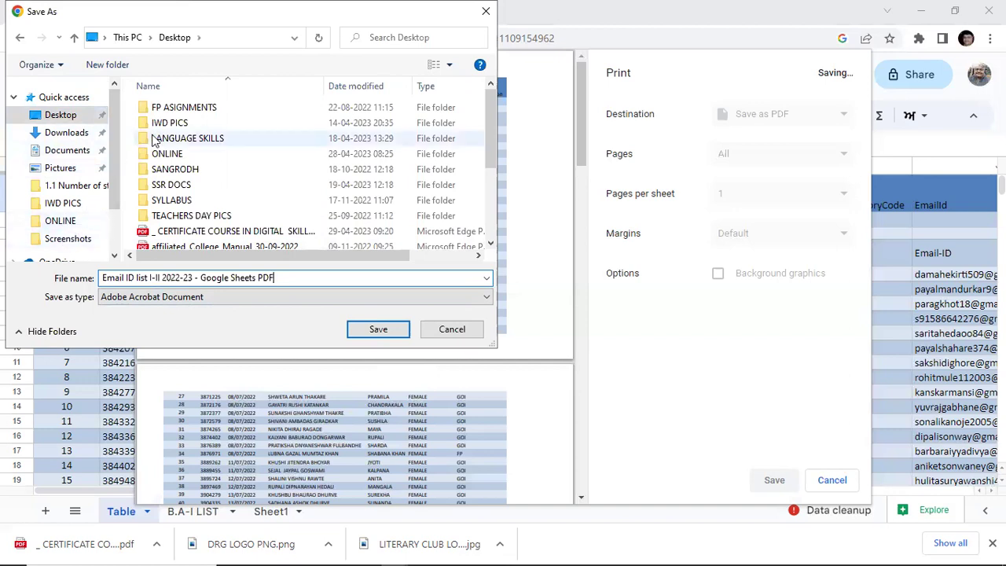
click(437, 333)
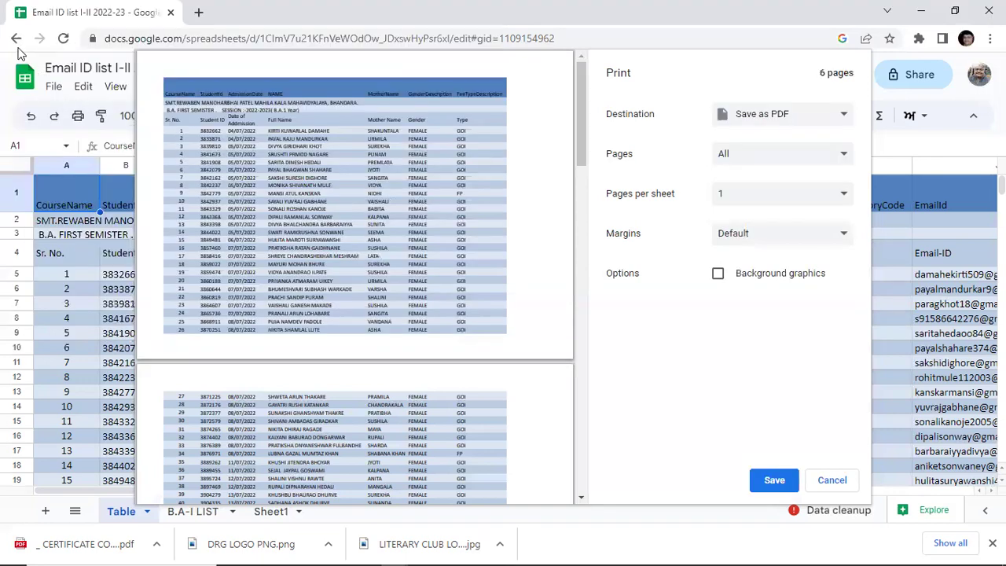
- Leave the spreadsheet, return to the Google home page and search for "pdf to excel"
click(16, 39)
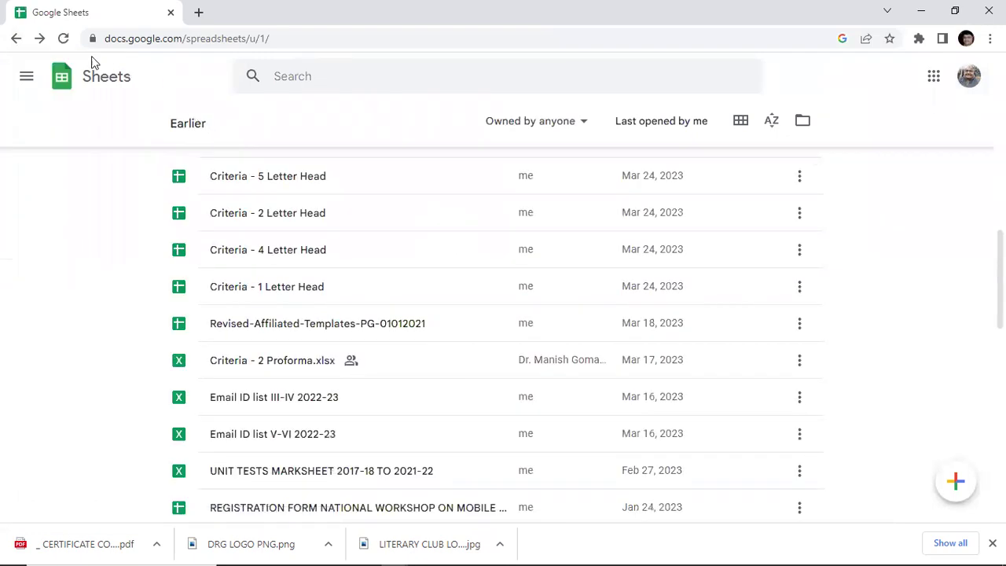
click(16, 39)
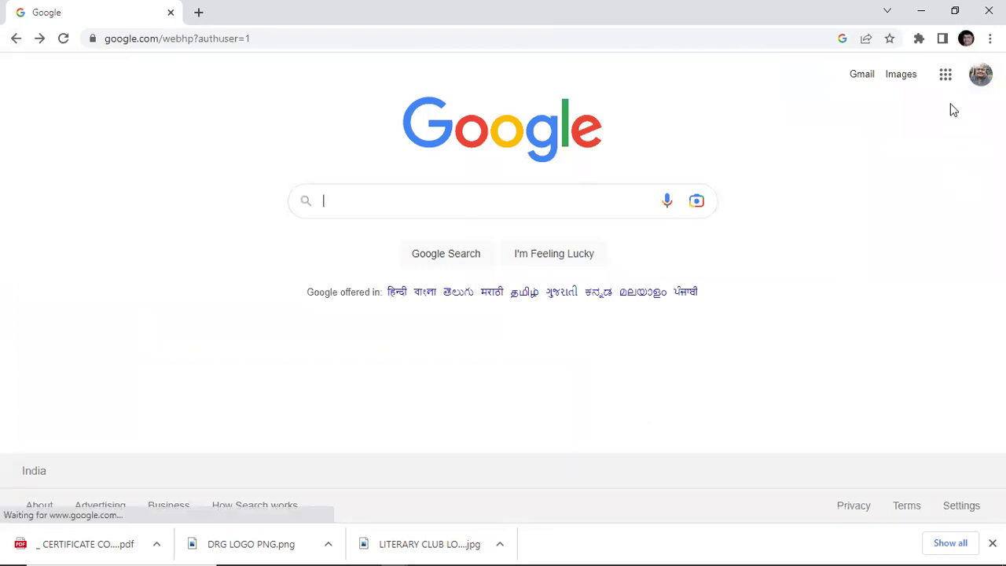
click(562, 199)
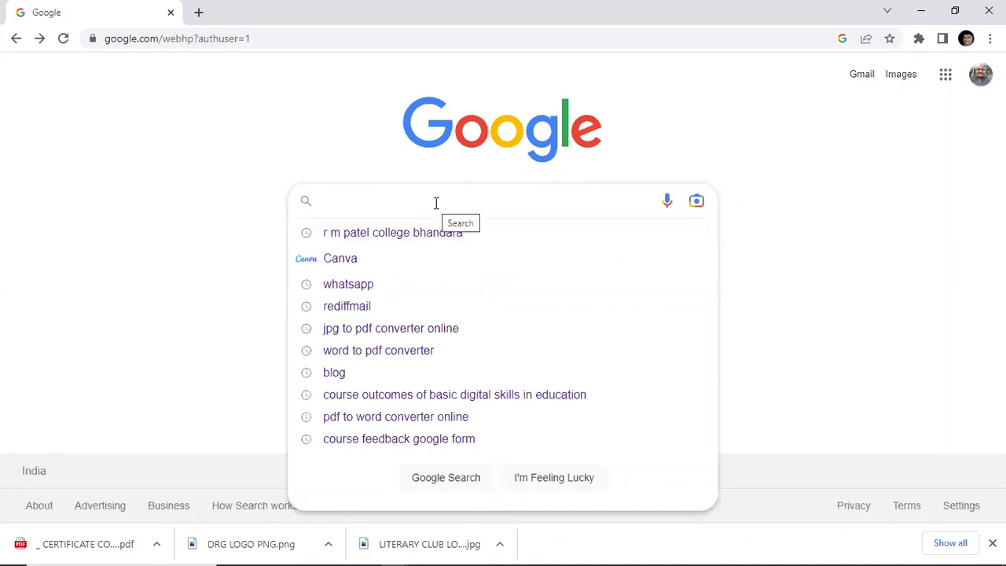
text(PF)
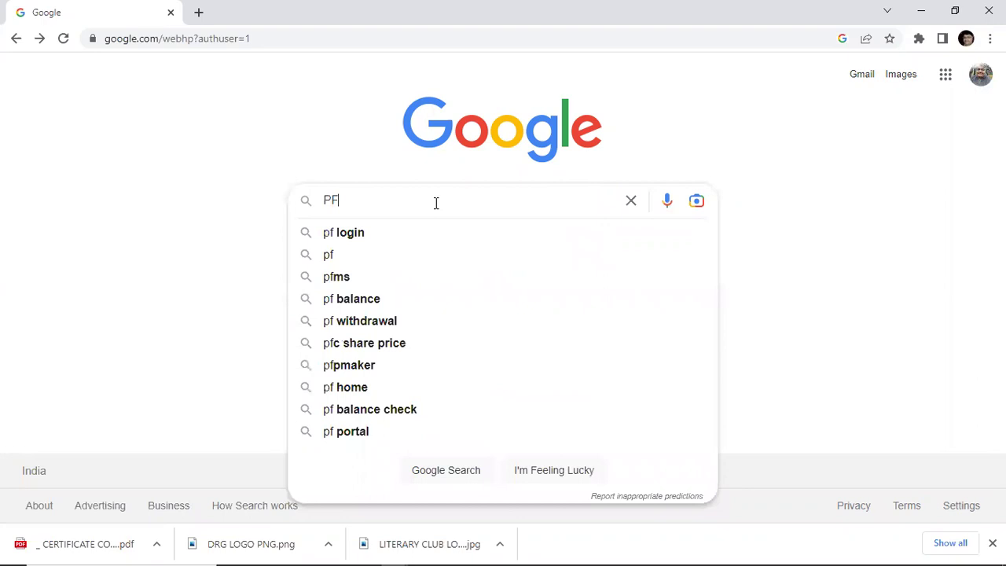
key(BackSpace)
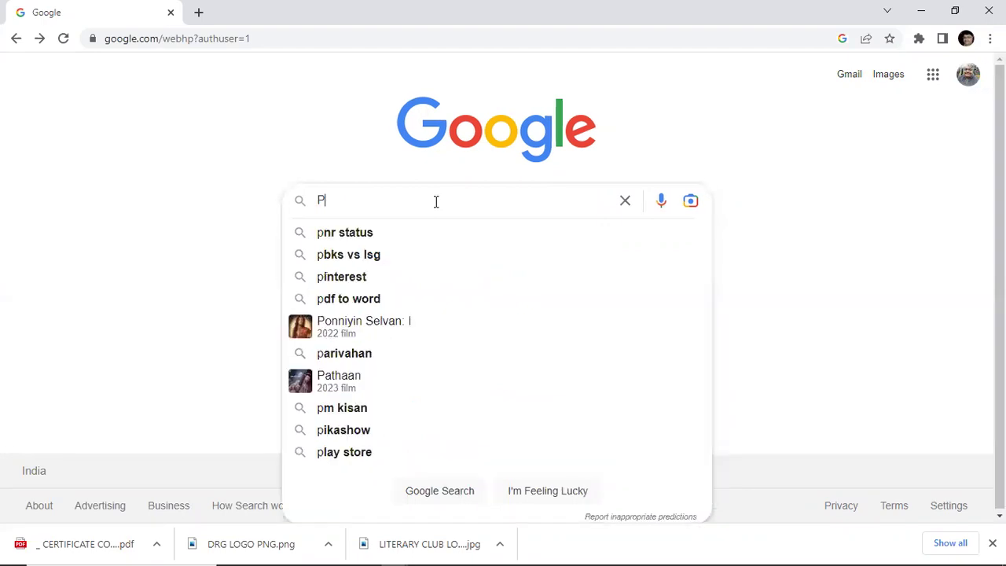
text(DF)
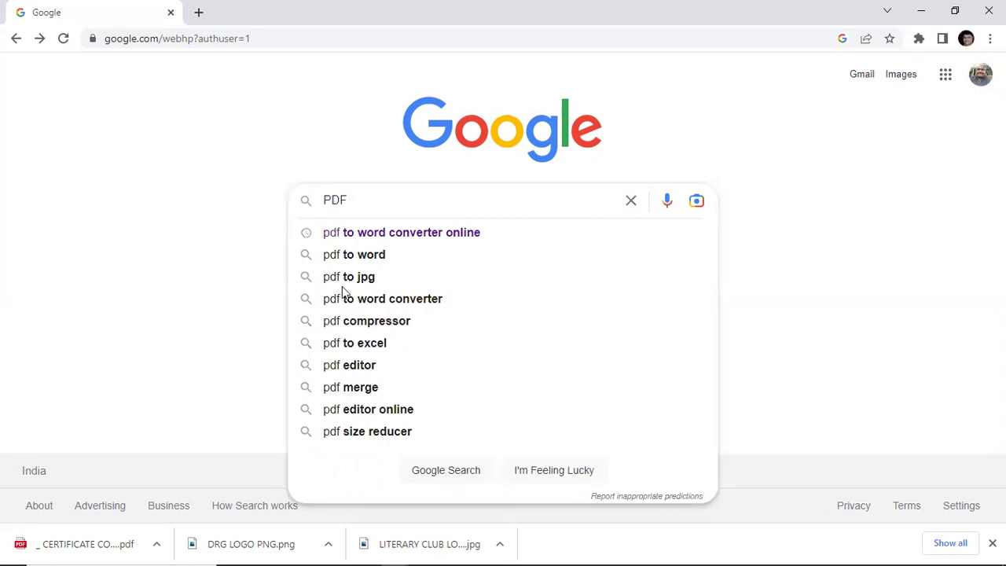
click(354, 346)
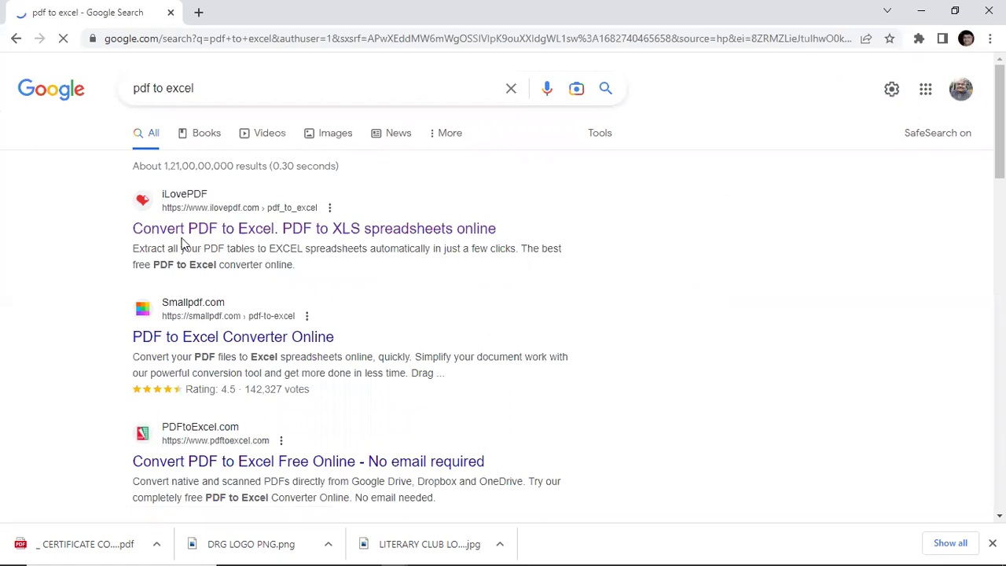
- Open iLovePDF's PDF to Excel converter and browse the PDF files on the Desktop for one to convert
click(196, 234)
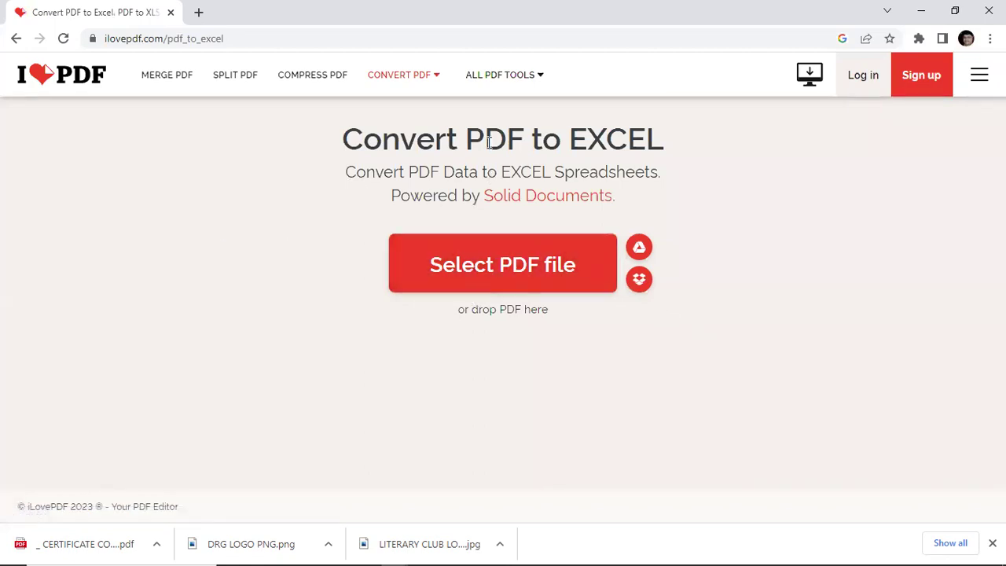
click(512, 258)
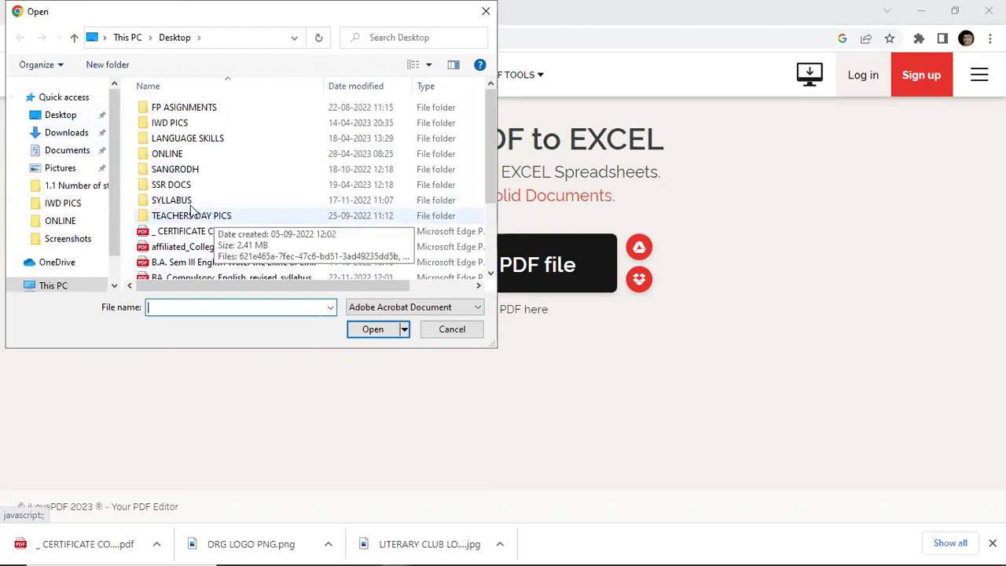
scroll(190, 207, down, 2)
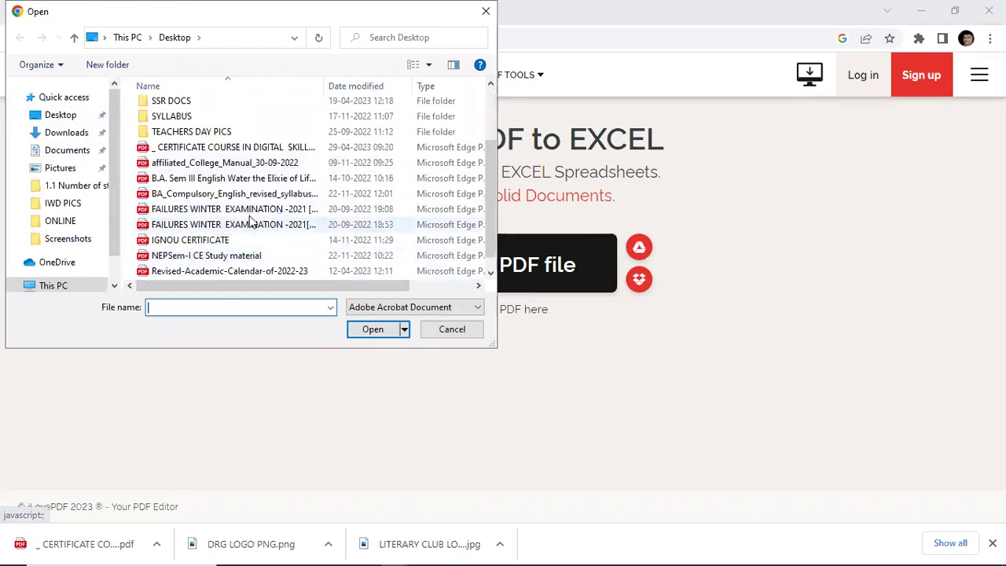
scroll(250, 219, down, 1)
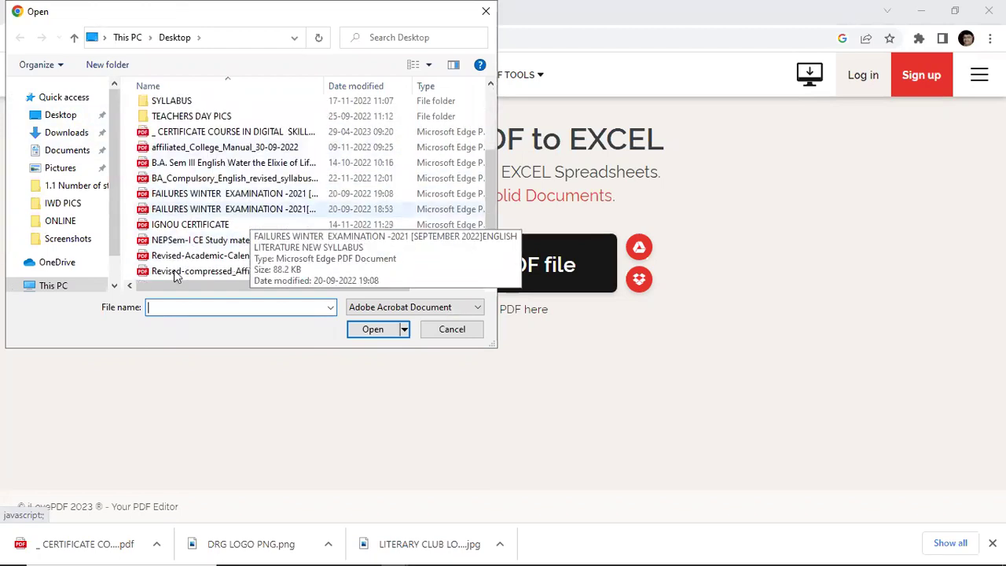